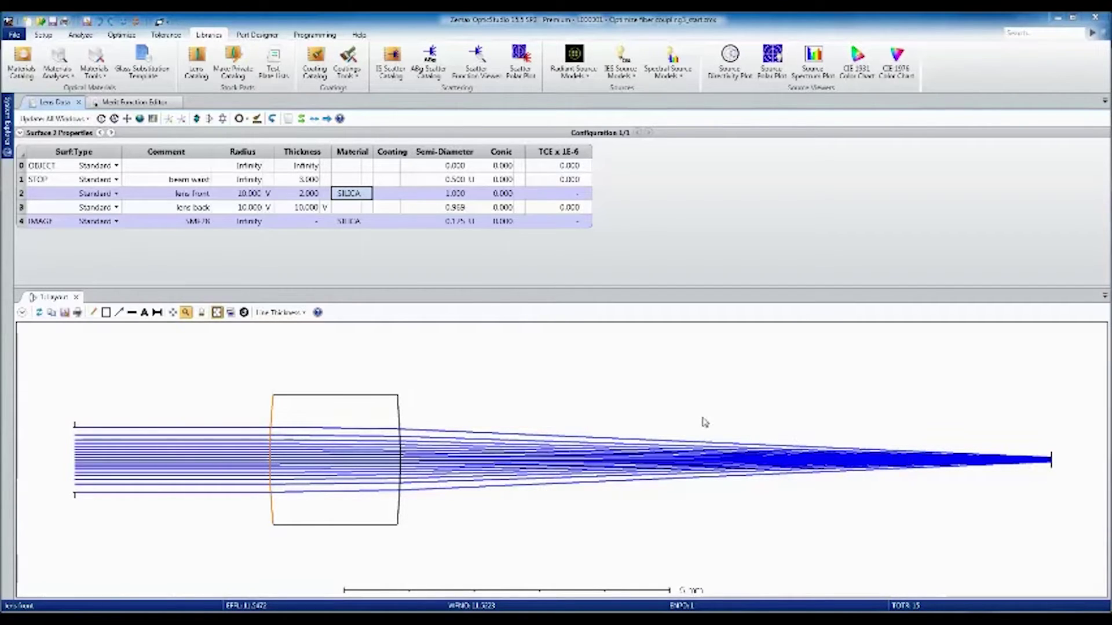
# - Point out the variable lens back radius and back-to-fiber thickness in the lens data
pyautogui.click(251, 198)
pyautogui.click(253, 207)
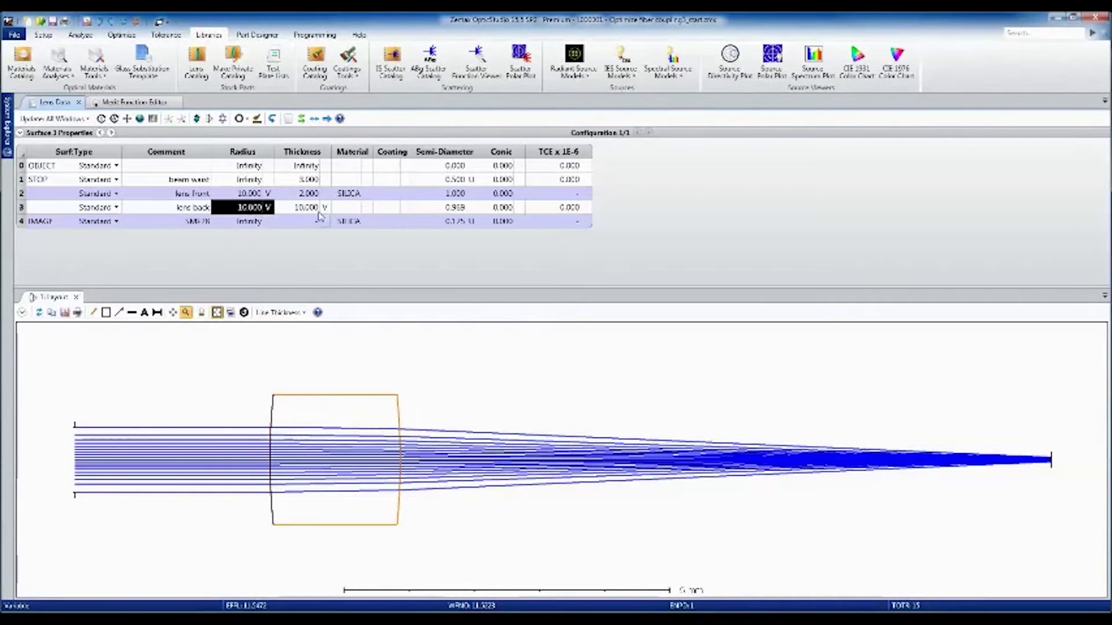
pyautogui.click(318, 210)
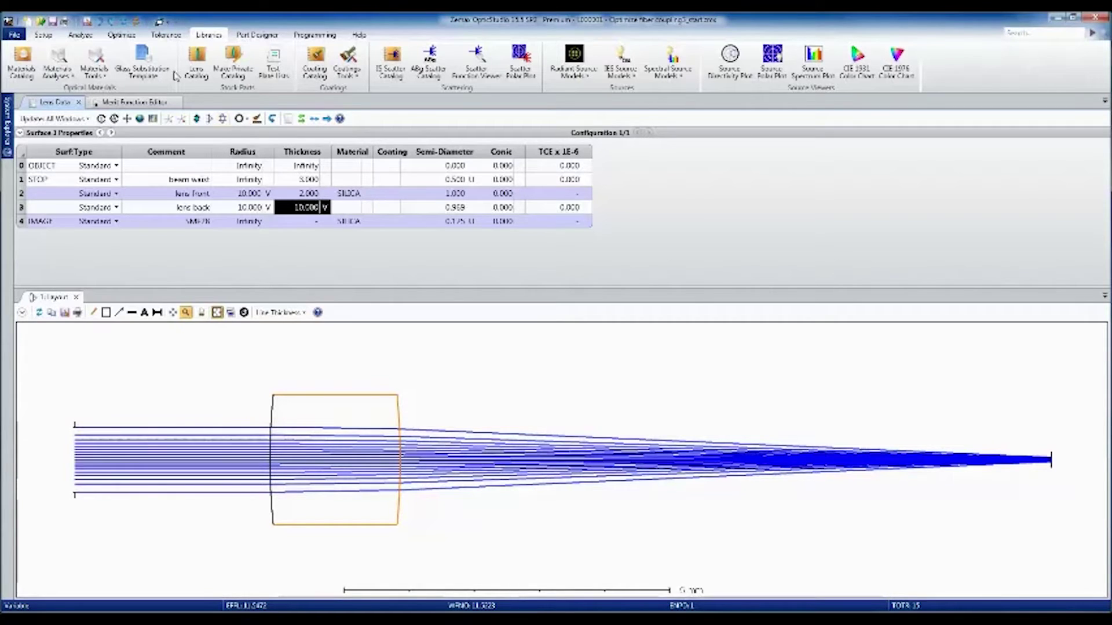
# - Launch the Single-Mode Fiber Coupling analysis from the Analyze tab's Fiber Coupling list
pyautogui.click(82, 35)
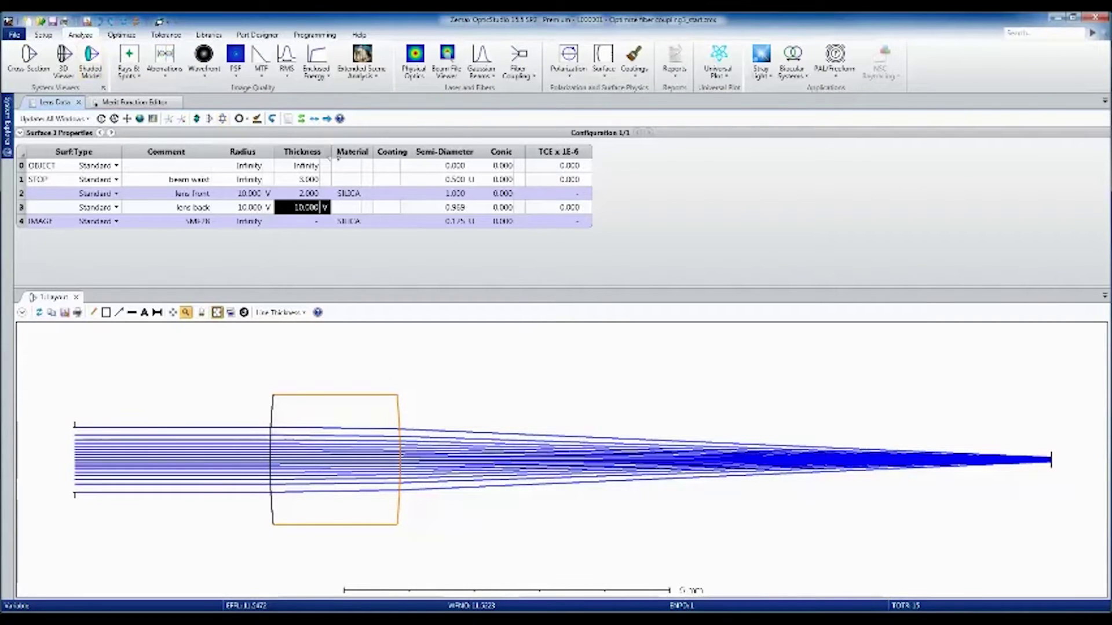
pyautogui.click(533, 80)
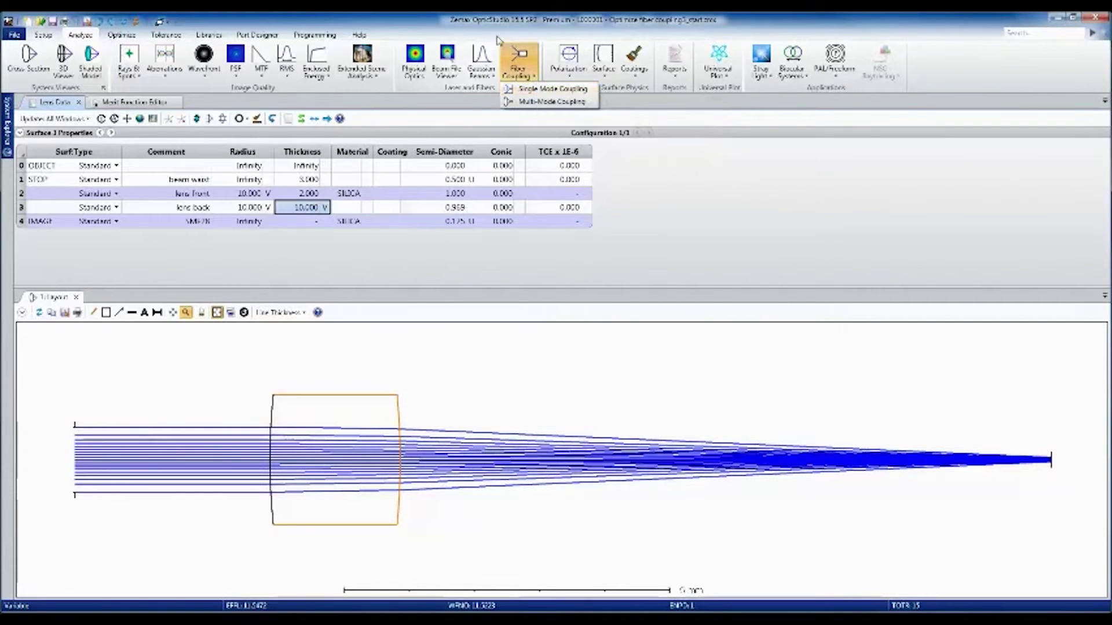
pyautogui.click(476, 35)
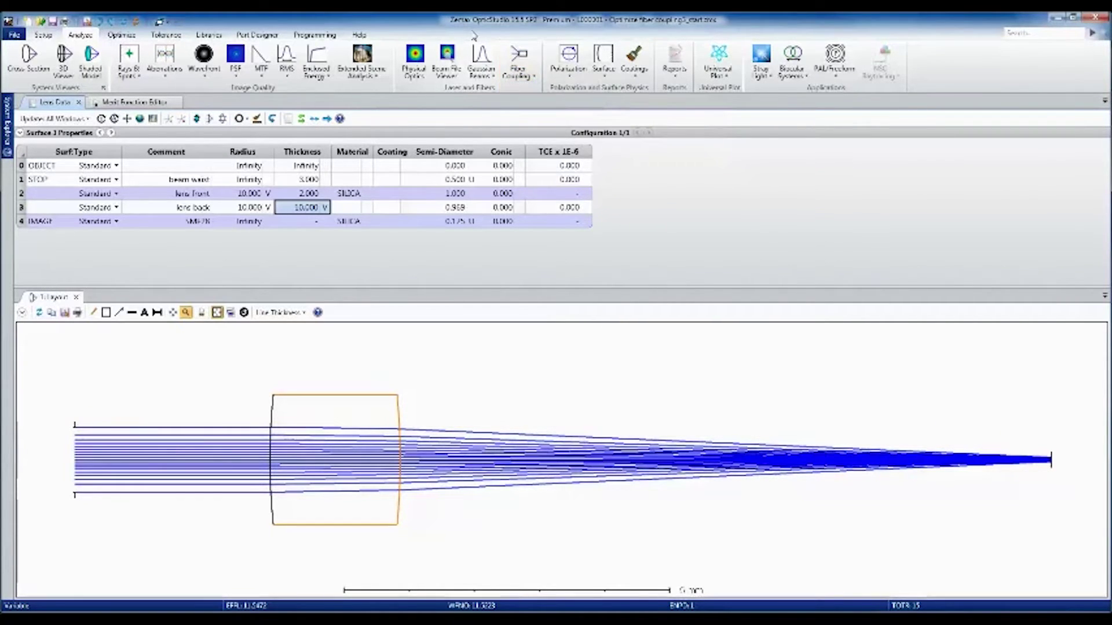
pyautogui.click(531, 83)
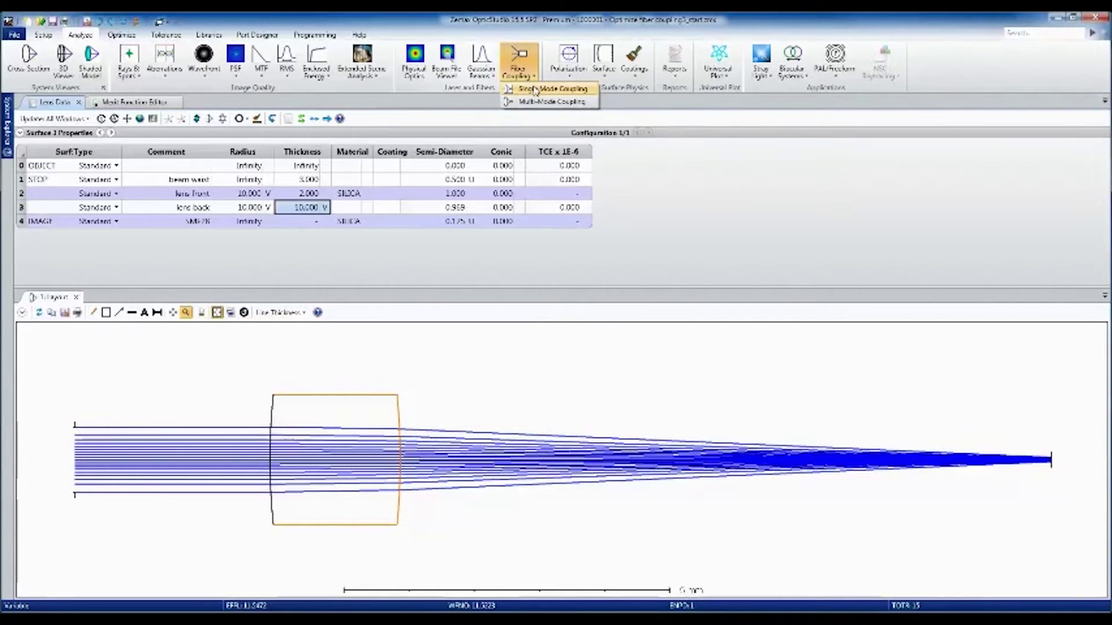
pyautogui.click(535, 89)
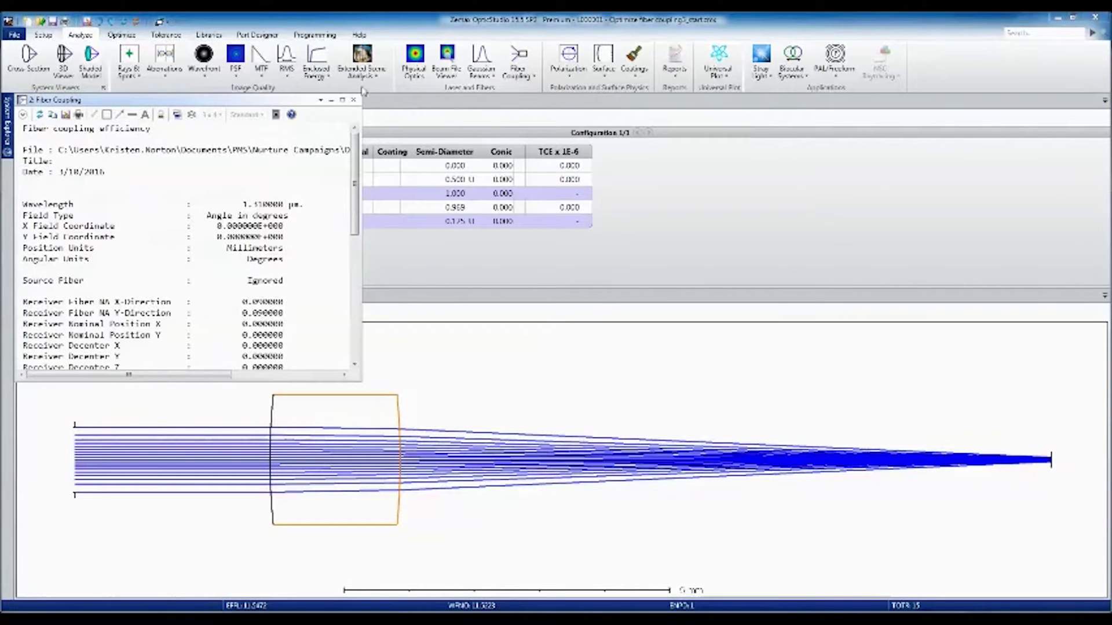
# - Move the fiber coupling report off the lens data and scroll to its efficiency results
pyautogui.moveTo(255, 105); pyautogui.dragTo(845, 73)
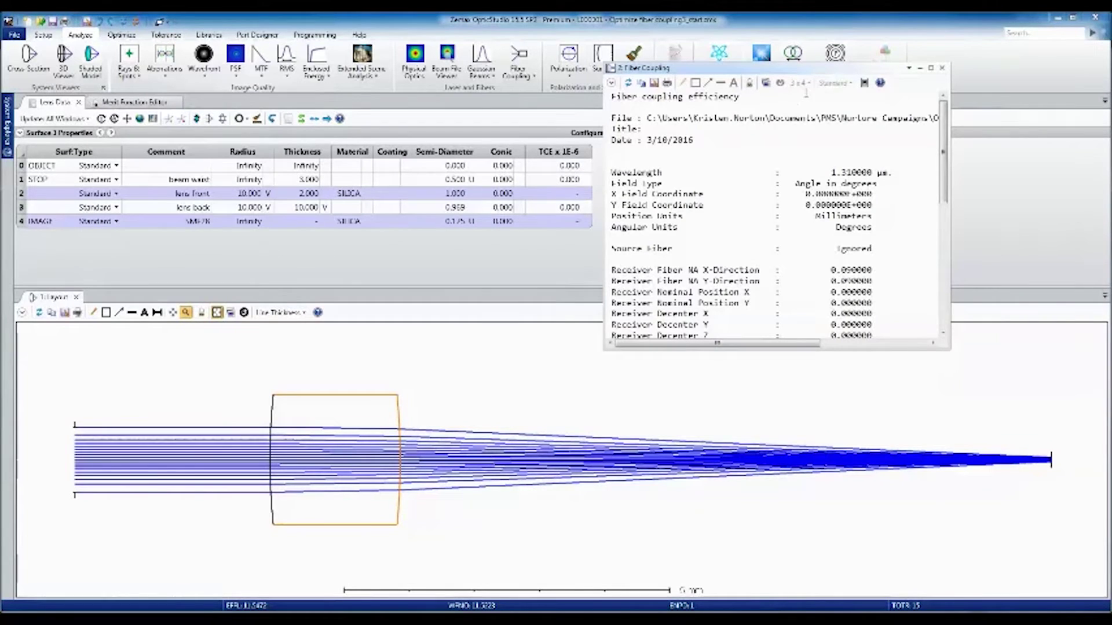
pyautogui.click(804, 302)
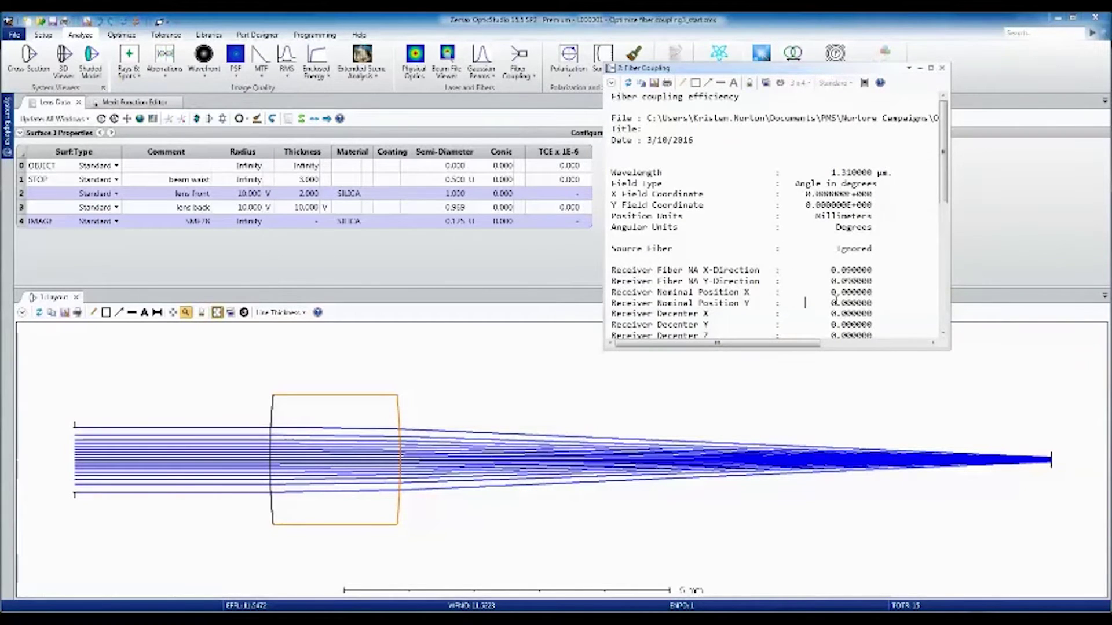
pyautogui.scroll(-6, 816, 261)
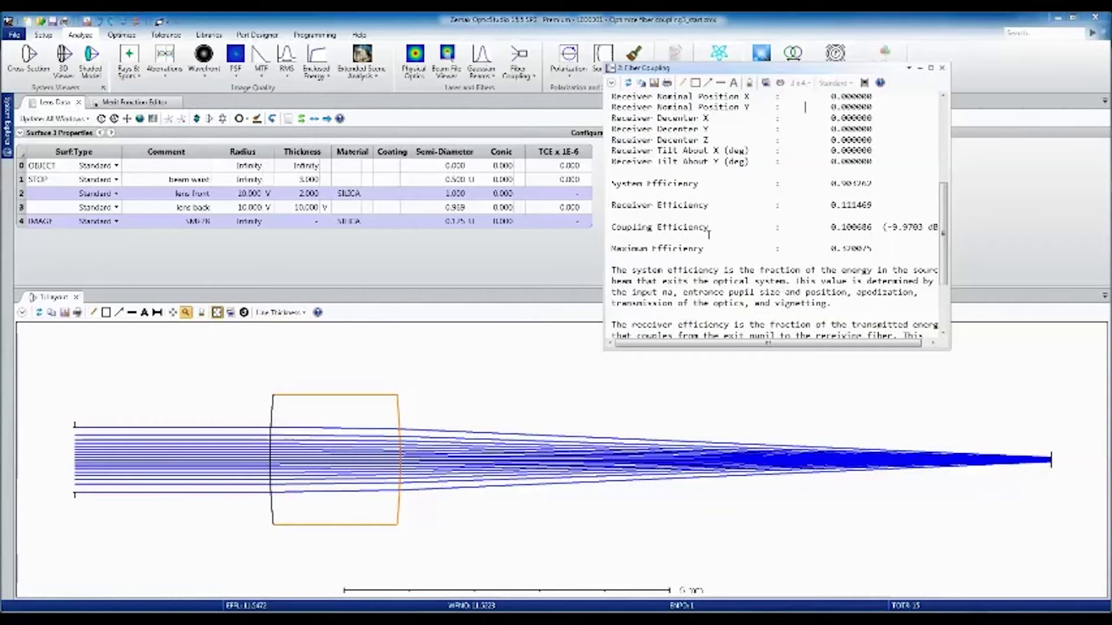
# - Highlight the system, receiver and coupling efficiency lines, noting coupling efficiency 0.100686
pyautogui.moveTo(613, 181); pyautogui.dragTo(887, 186)
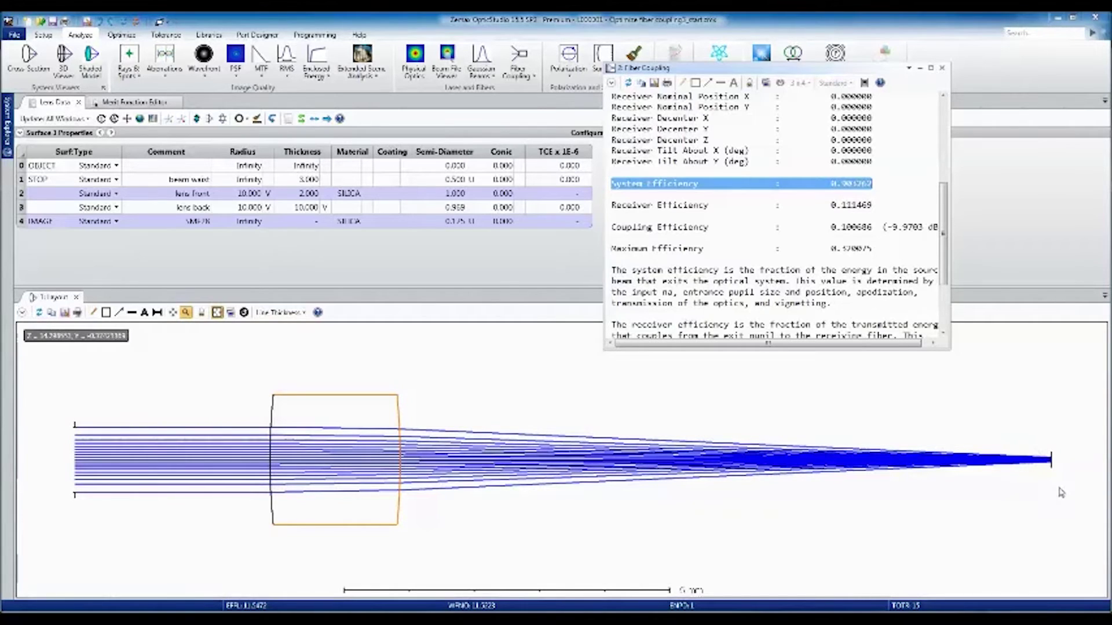
pyautogui.moveTo(612, 204); pyautogui.dragTo(877, 211)
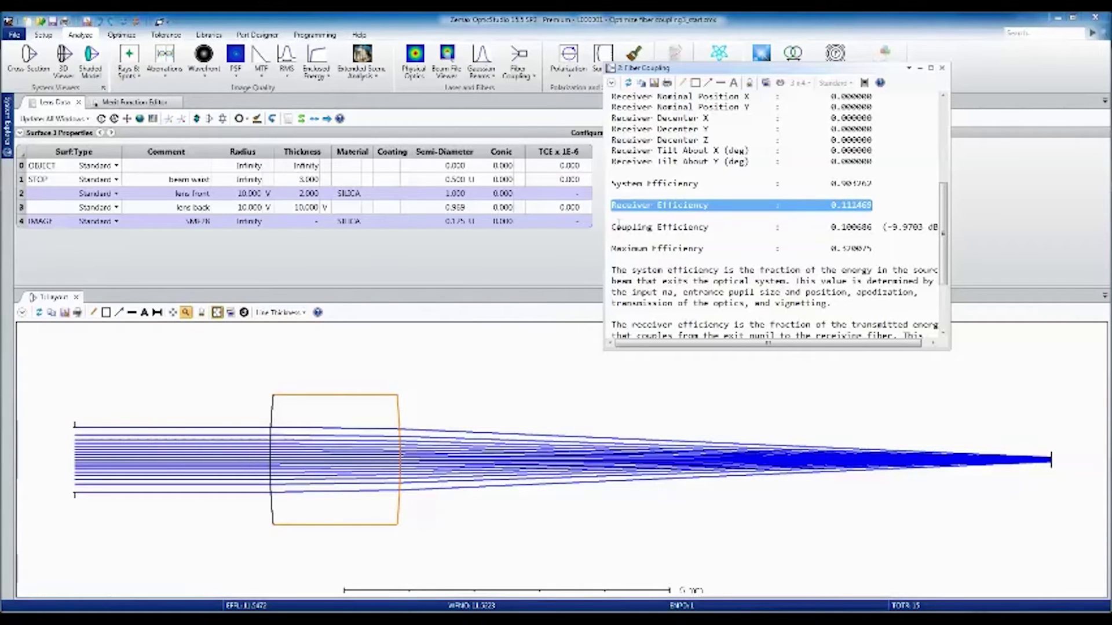
pyautogui.moveTo(613, 227); pyautogui.dragTo(873, 227)
pyautogui.click(853, 187)
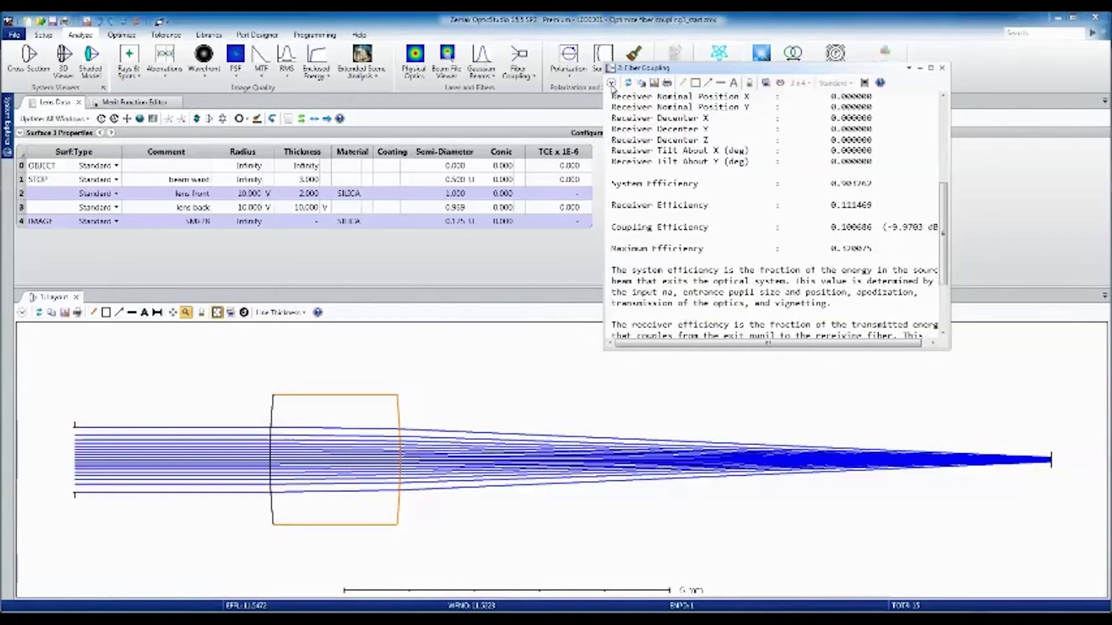
pyautogui.click(612, 84)
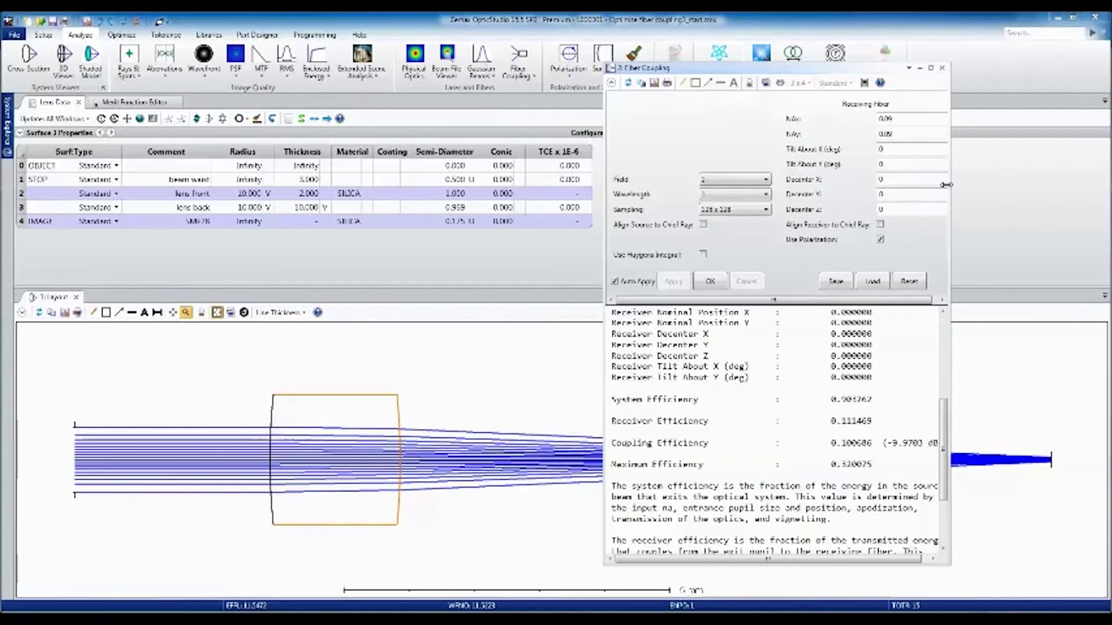
# - Widen the report, confirm the SMF28 fiber image surface, and save settings with receiving NA 0.09
pyautogui.moveTo(944, 185); pyautogui.dragTo(1004, 173)
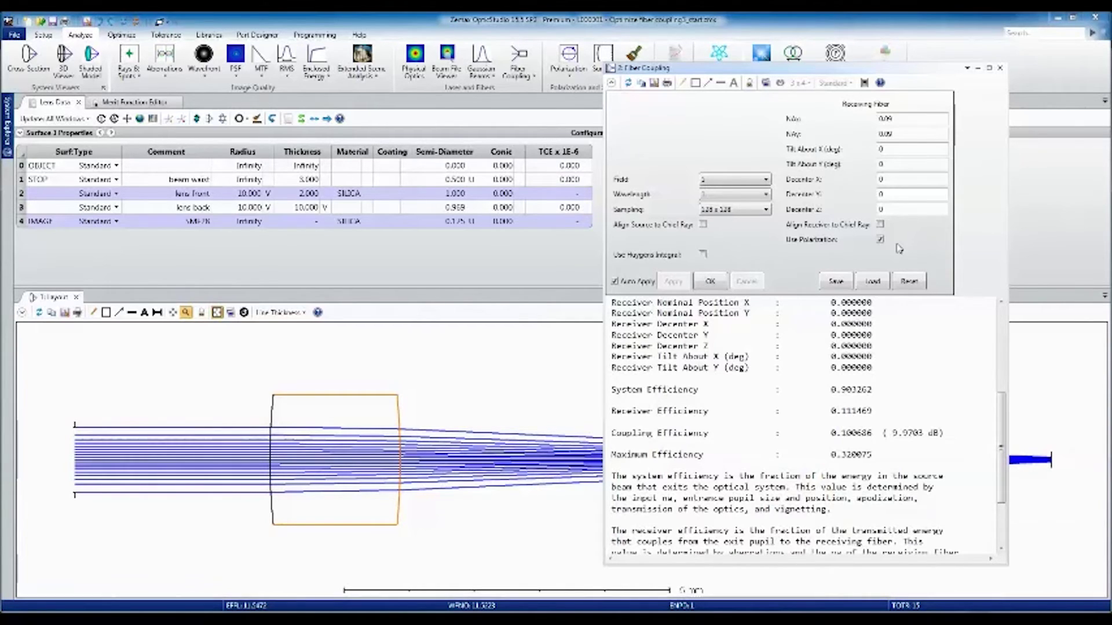
pyautogui.click(346, 223)
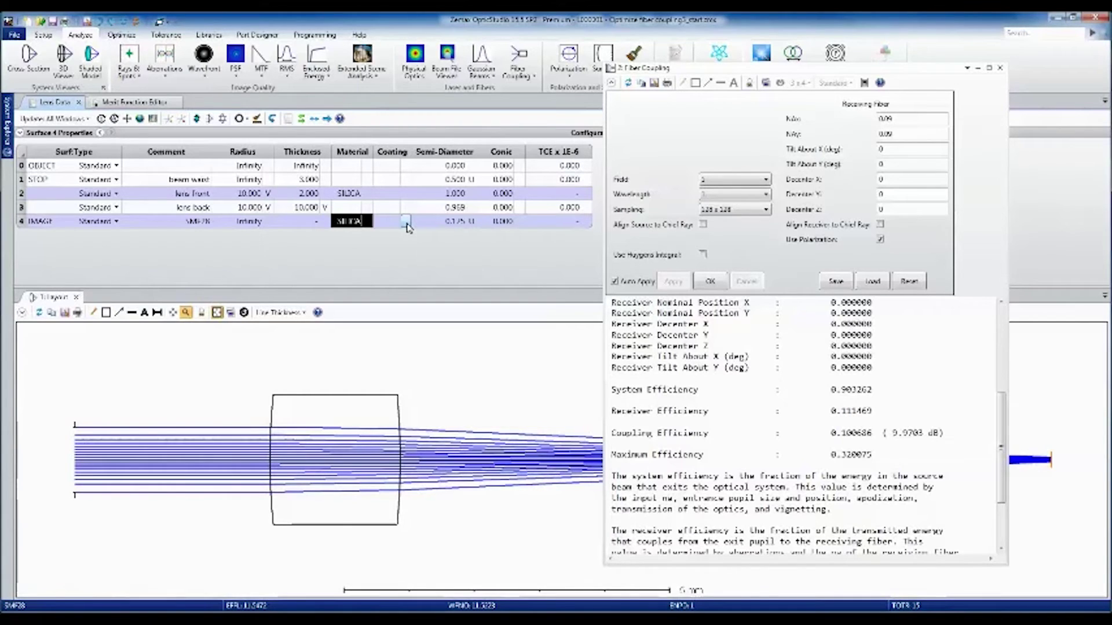
pyautogui.click(834, 285)
pyautogui.click(709, 282)
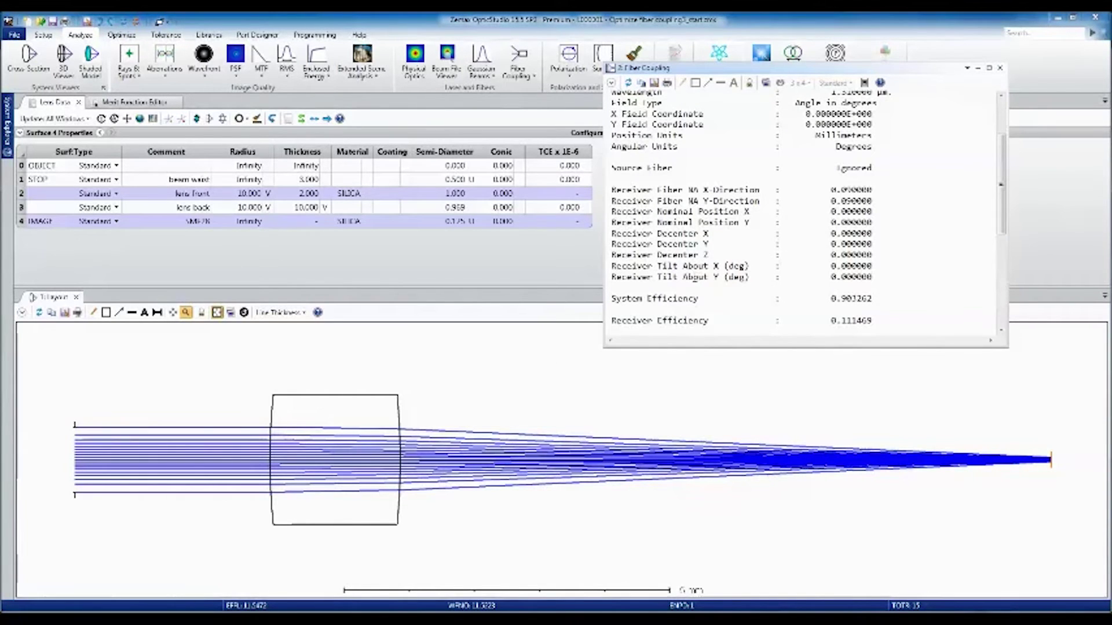
pyautogui.scroll(-4, 684, 146)
pyautogui.scroll(-1, 685, 146)
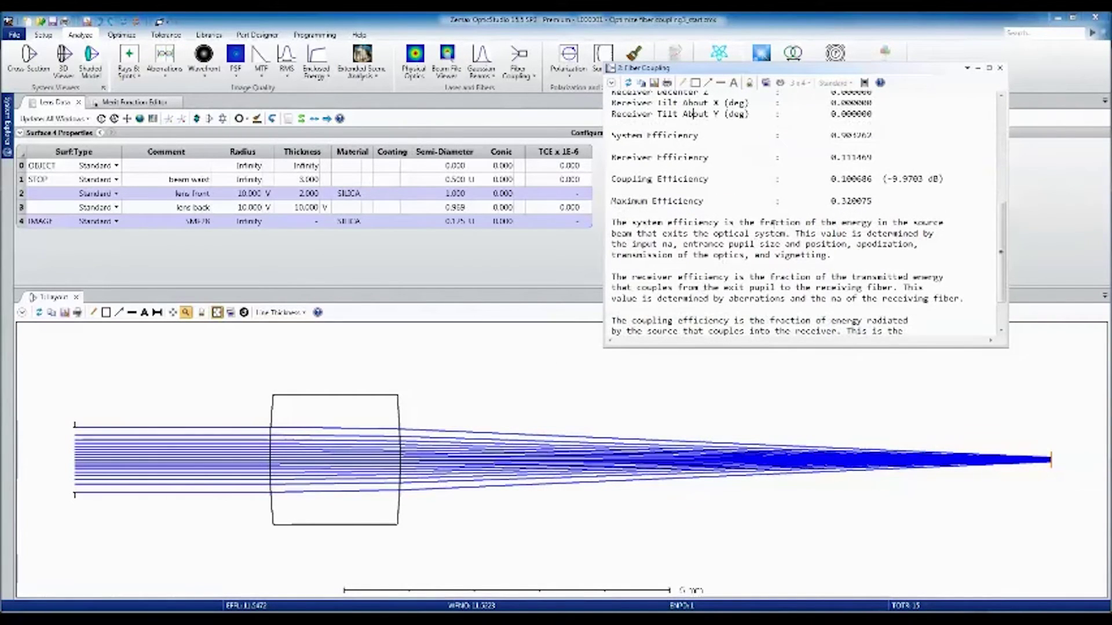
pyautogui.moveTo(832, 179); pyautogui.dragTo(873, 179)
pyautogui.click(873, 180)
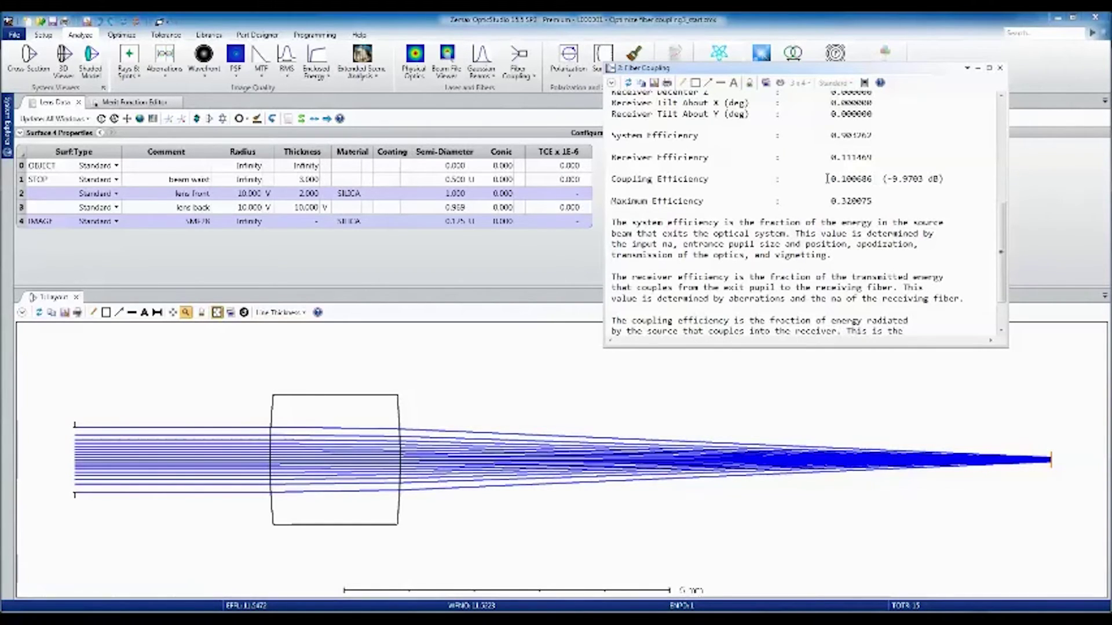
pyautogui.click(124, 104)
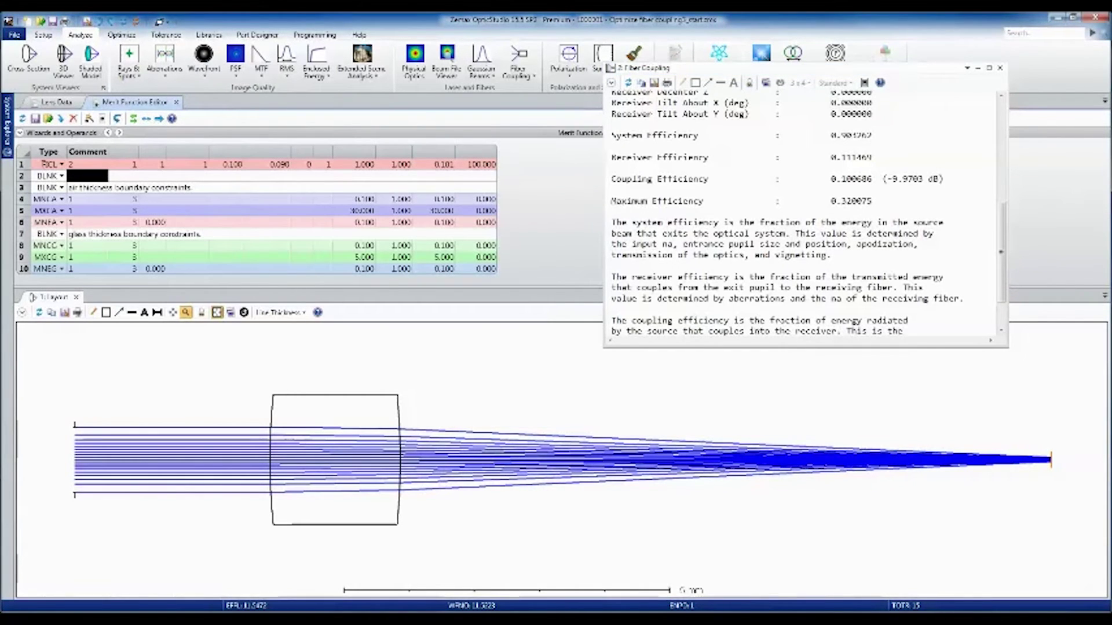
# - Inspect the merit function's FICL operand, reading 0.101 against its 1.000 target
pyautogui.click(35, 177)
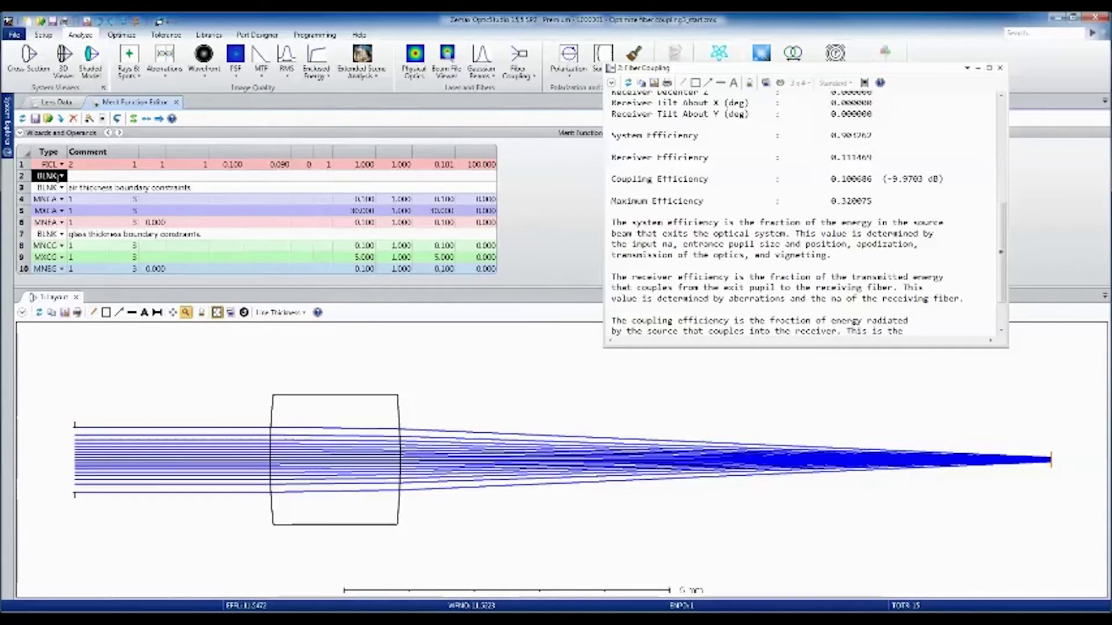
pyautogui.click(437, 167)
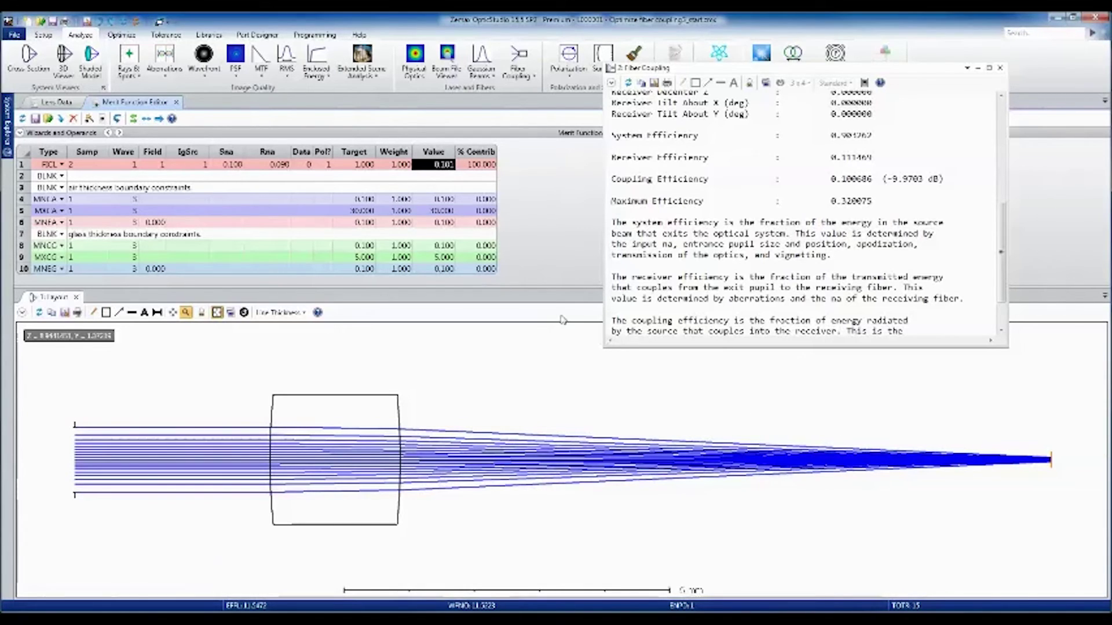
pyautogui.click(128, 36)
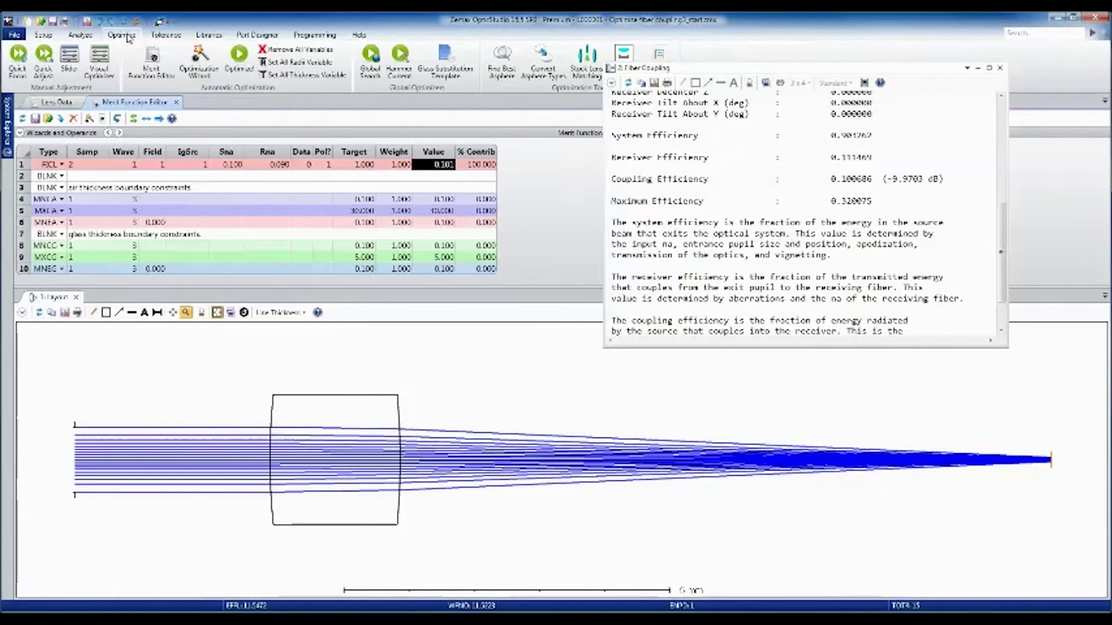
# - Run local optimization with Auto Update until coupling efficiency reaches about 0.776
pyautogui.click(242, 76)
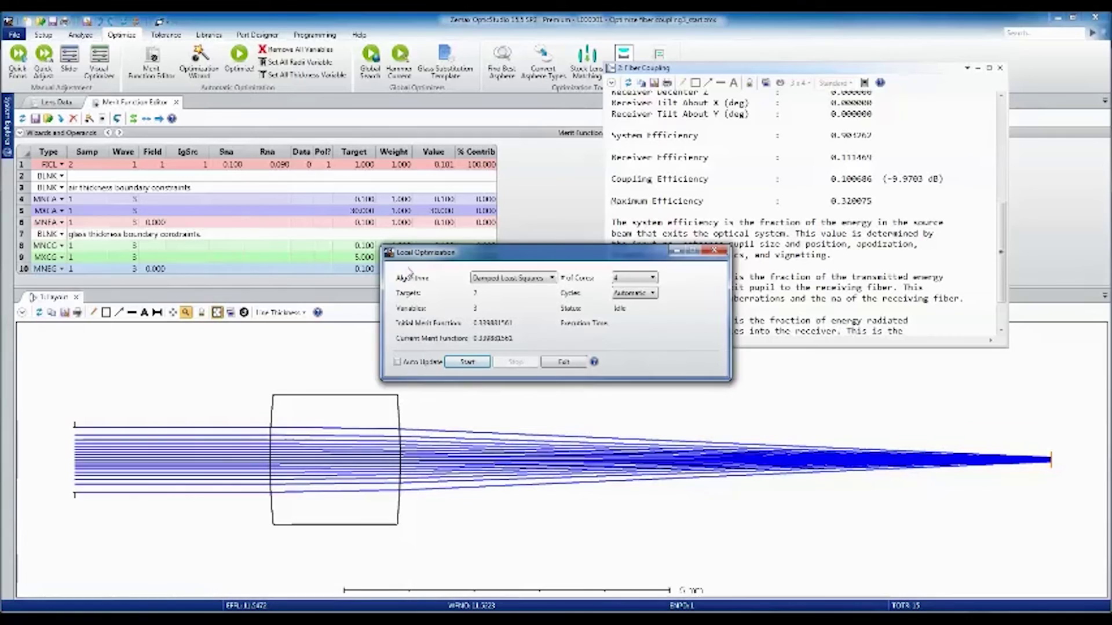
pyautogui.click(397, 363)
pyautogui.click(468, 363)
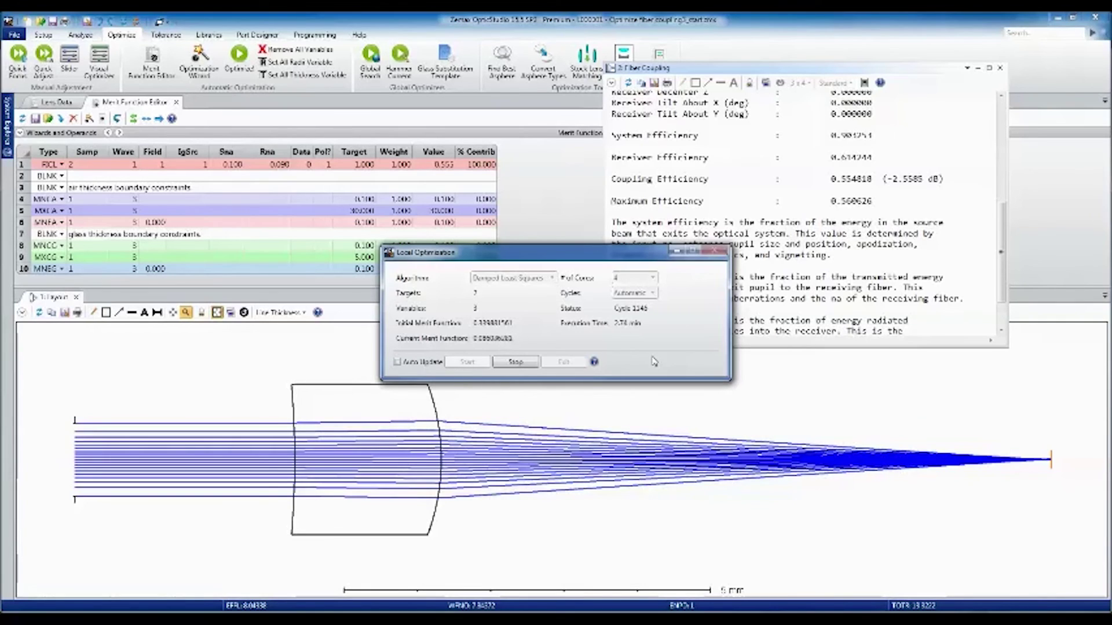
pyautogui.click(515, 362)
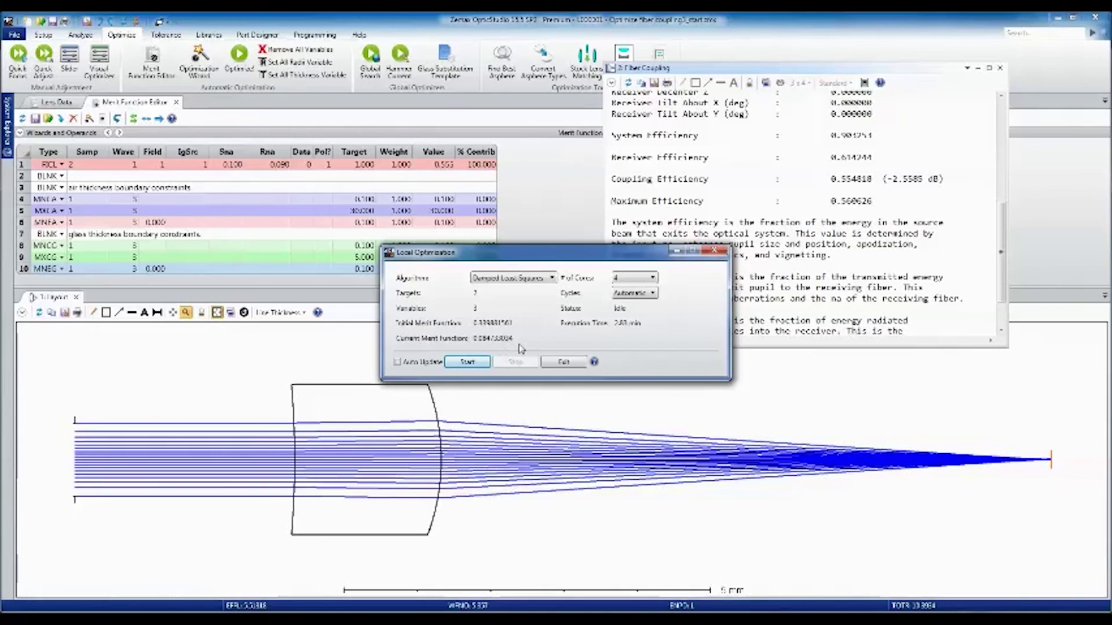
pyautogui.click(563, 363)
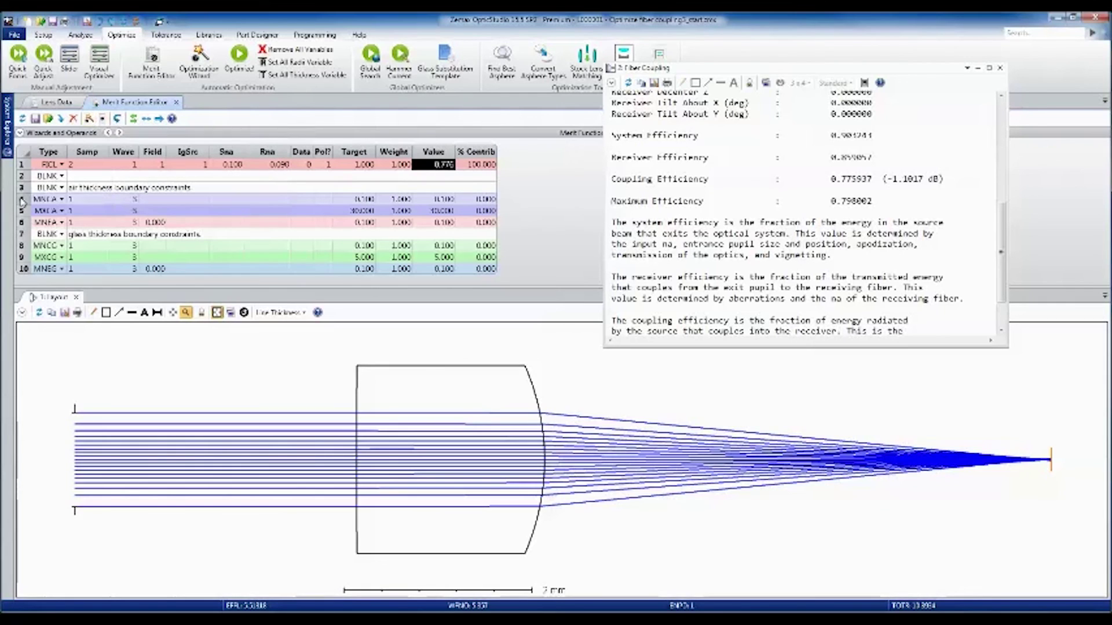
# - Return to the Lens Data to review the optimized 5.393 back-to-fiber thickness
pyautogui.click(50, 102)
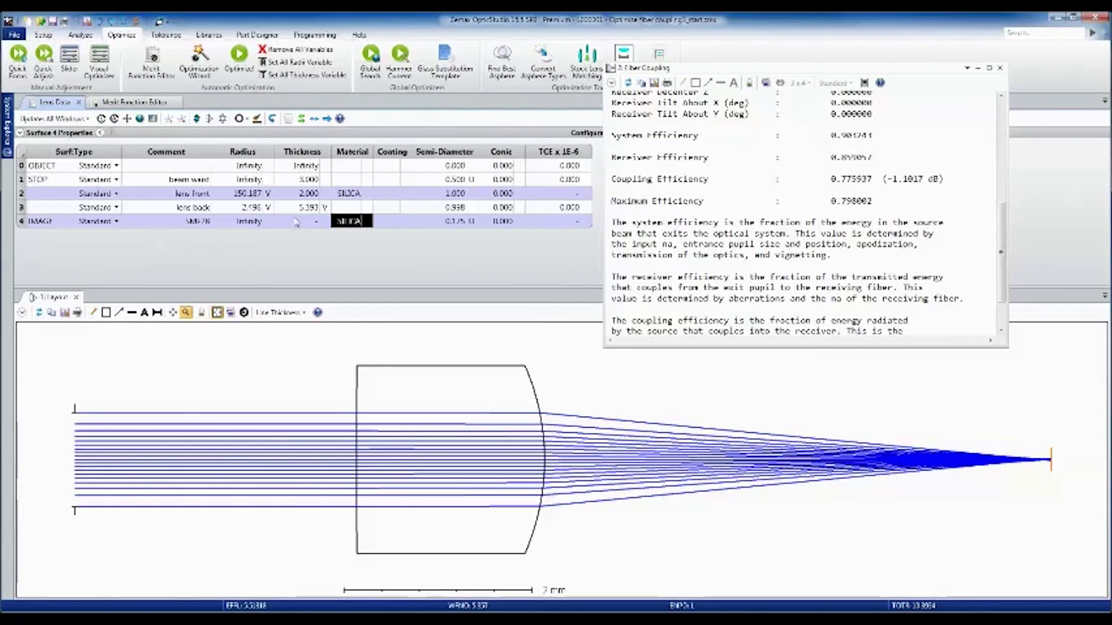
pyautogui.click(541, 469)
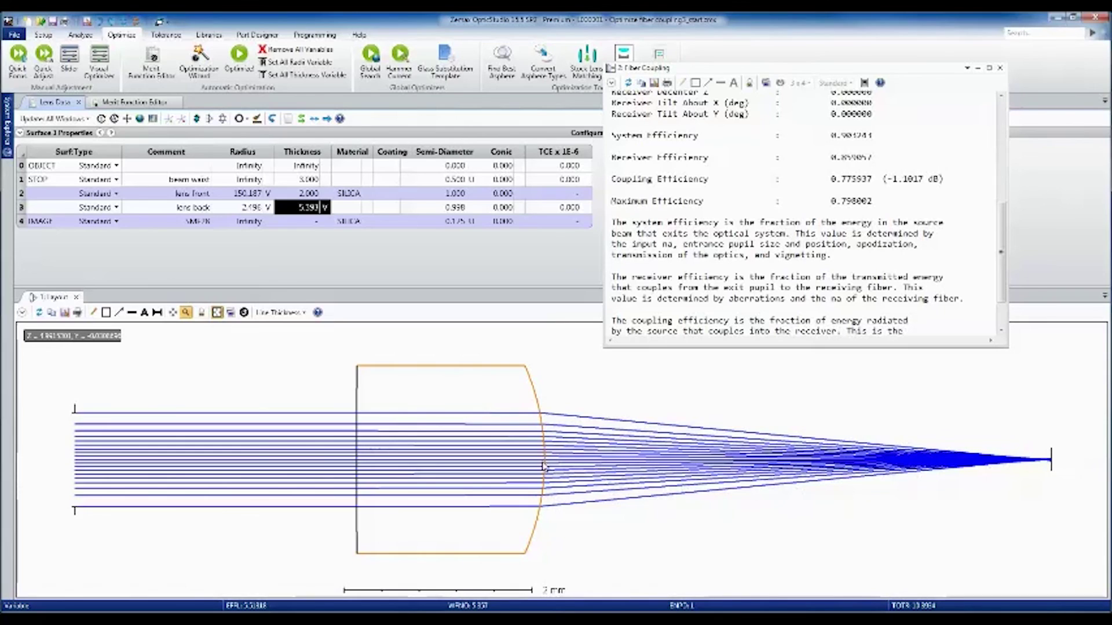
pyautogui.click(236, 193)
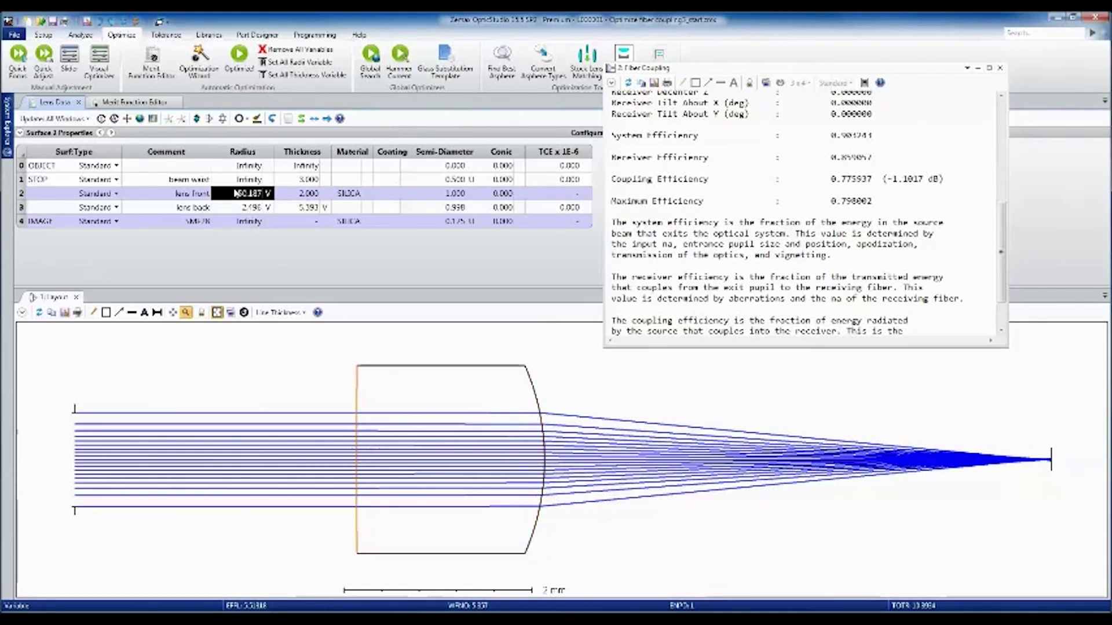
pyautogui.click(221, 209)
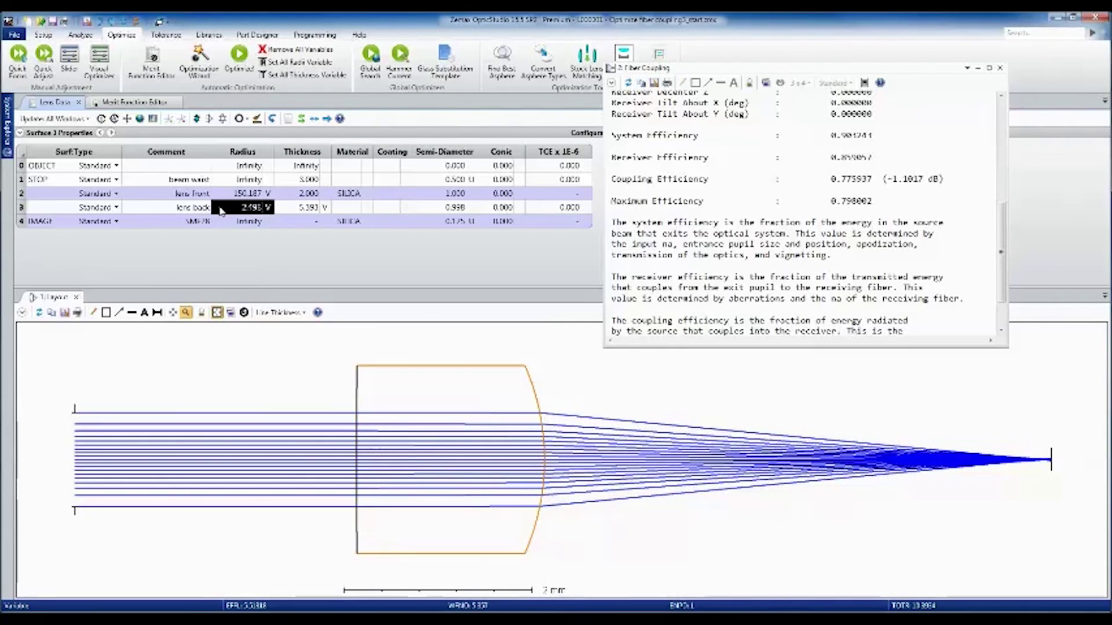